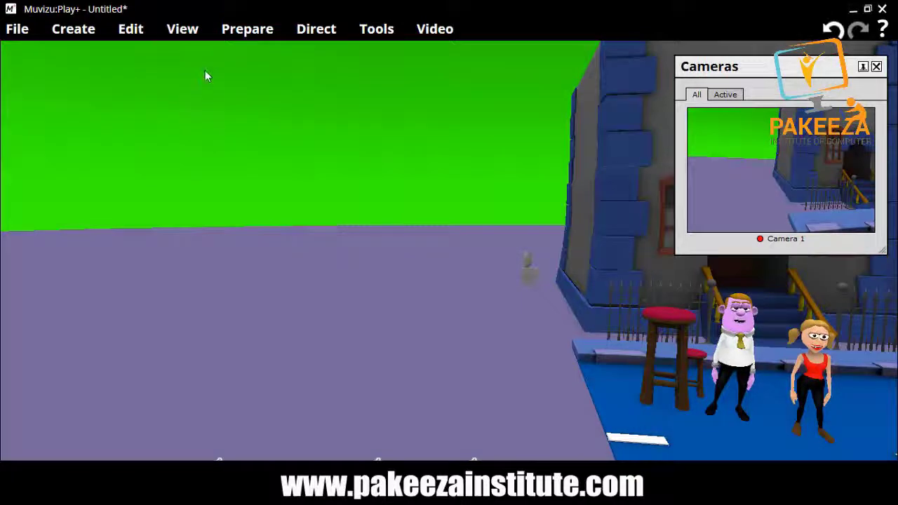
# Switch the scene display to unlit mode.
pyautogui.click(173, 32)
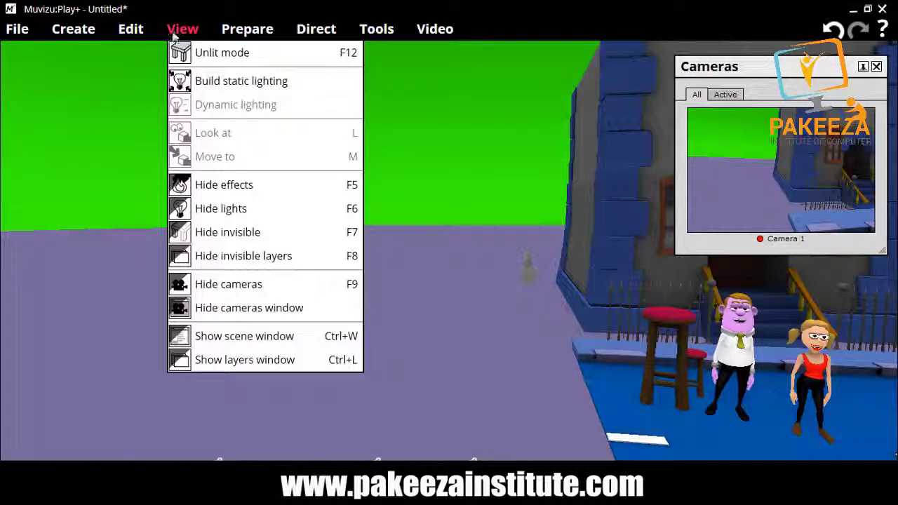
pyautogui.click(206, 55)
pyautogui.click(182, 36)
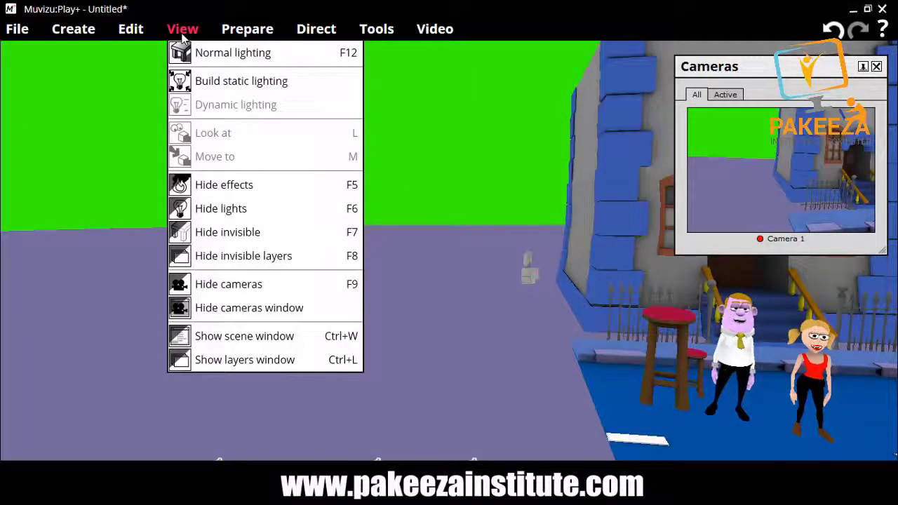
pyautogui.click(434, 302)
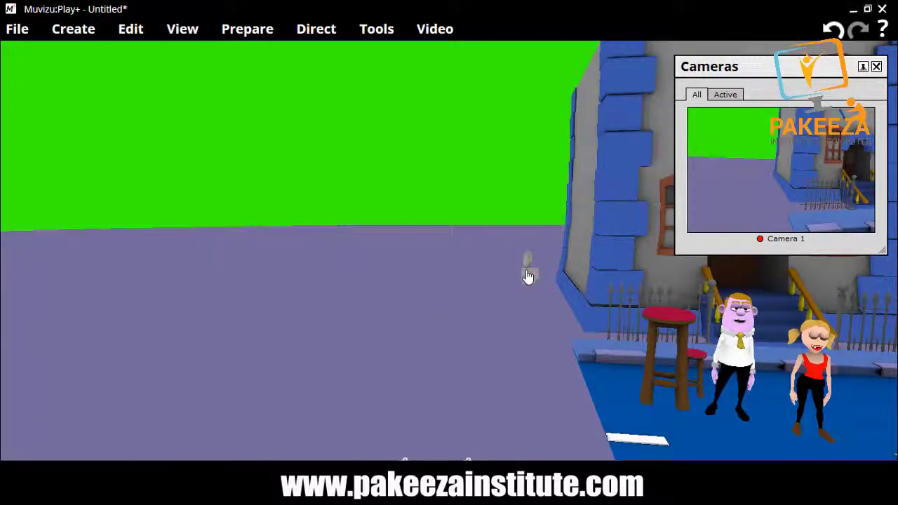
# Select Camera 1 in the scene and turn the view to look at it.
pyautogui.click(177, 28)
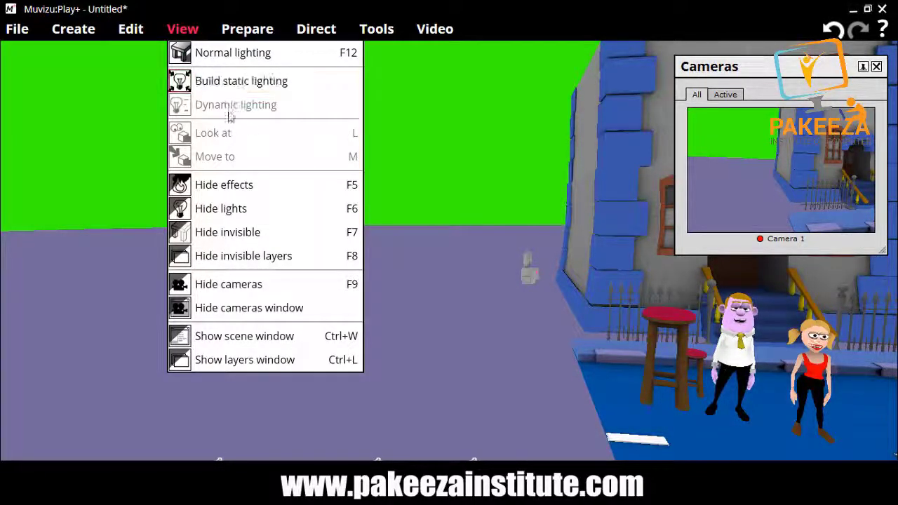
pyautogui.click(527, 275)
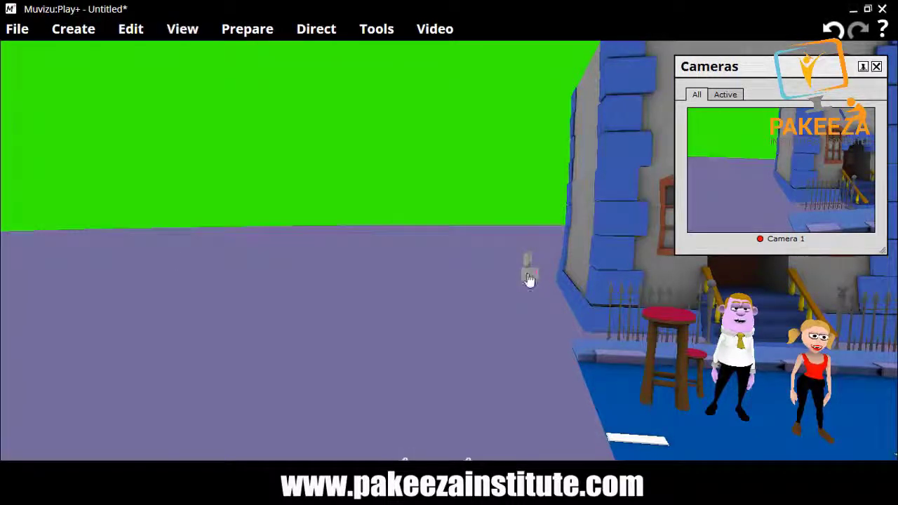
pyautogui.click(529, 278)
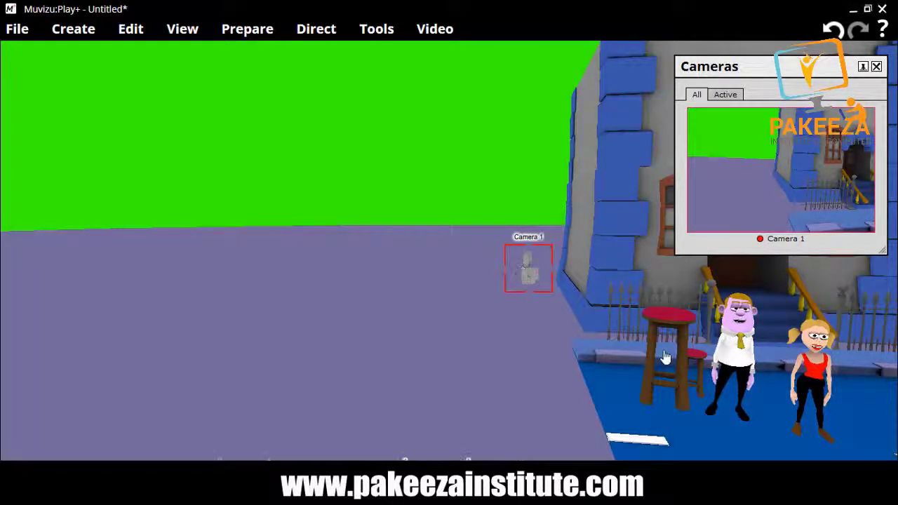
pyautogui.click(171, 35)
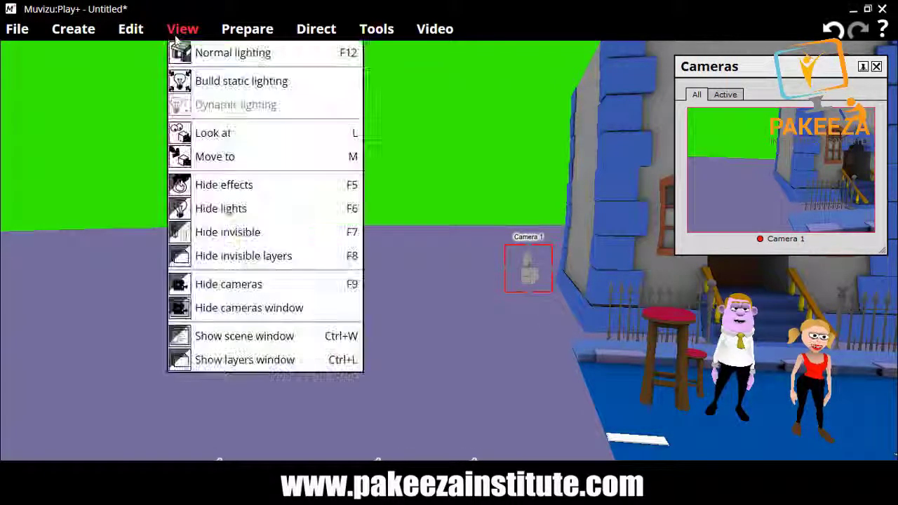
pyautogui.click(203, 133)
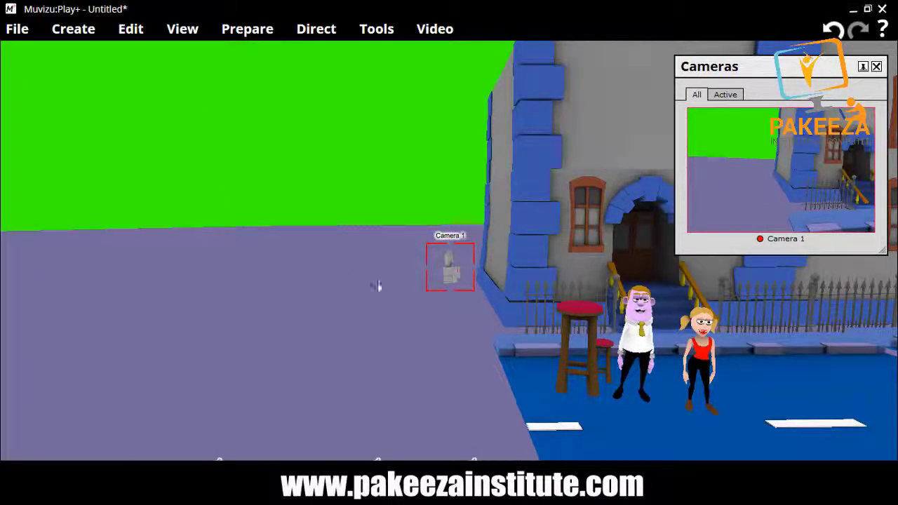
# Move Camera 1 in front of the two characters and angle it so its preview frames both of them.
pyautogui.moveTo(450, 265); pyautogui.dragTo(690, 377)
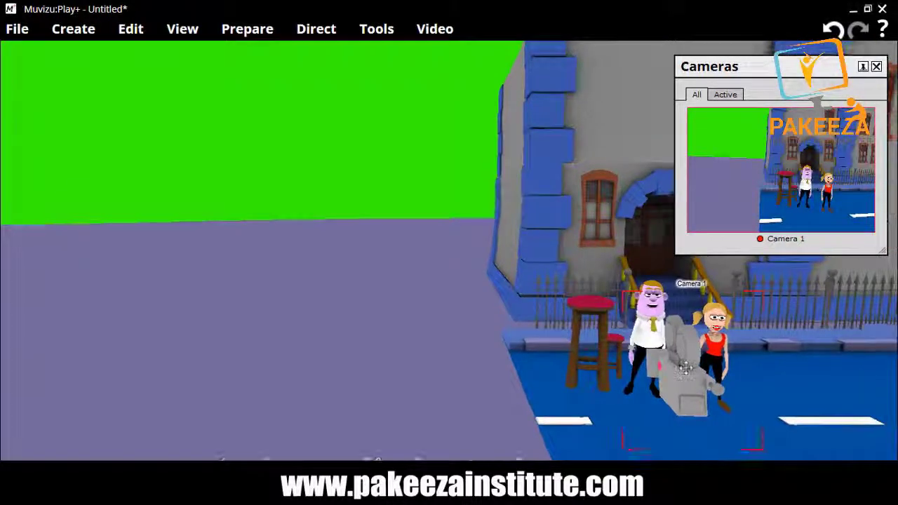
pyautogui.doubleClick(686, 367)
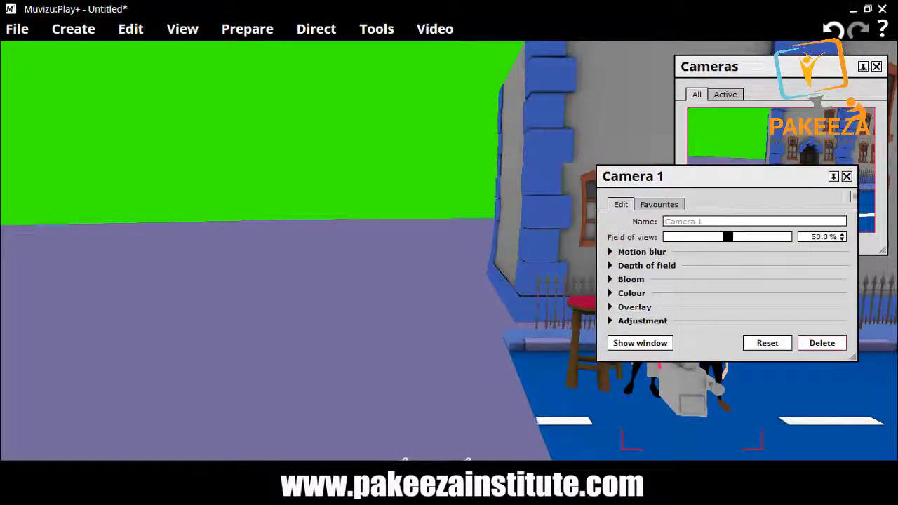
pyautogui.click(846, 176)
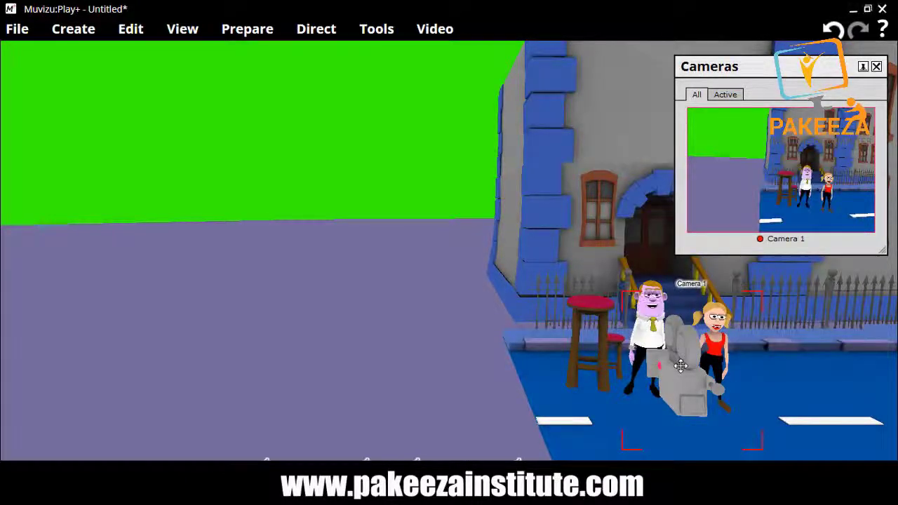
pyautogui.moveTo(681, 366); pyautogui.dragTo(659, 367)
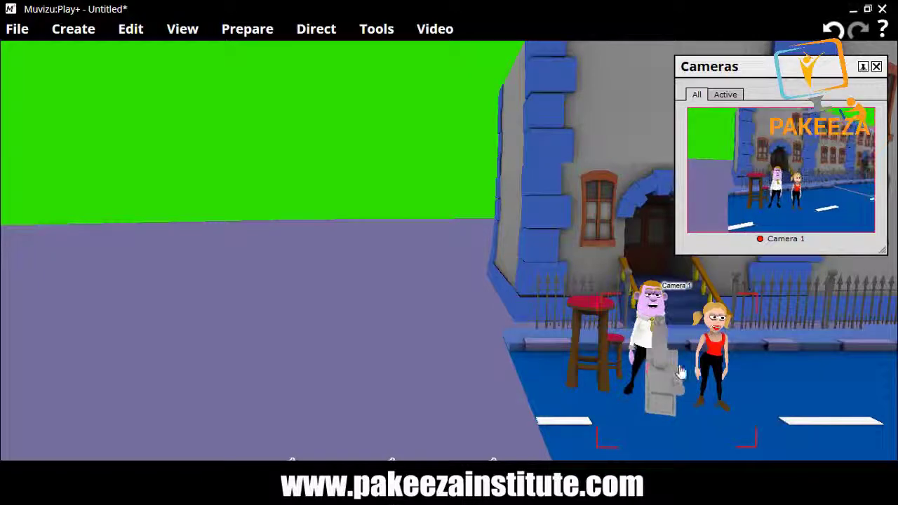
# Select the Helga character and move the view to her.
pyautogui.click(184, 29)
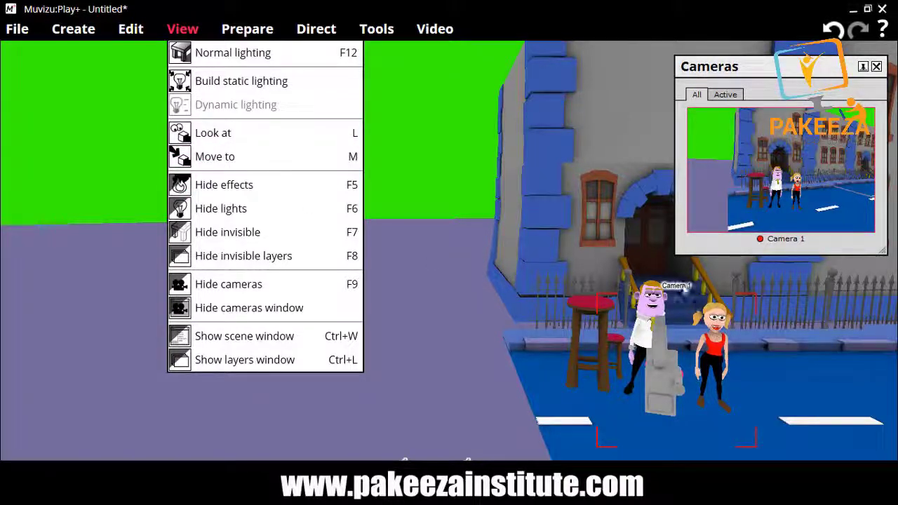
pyautogui.click(722, 331)
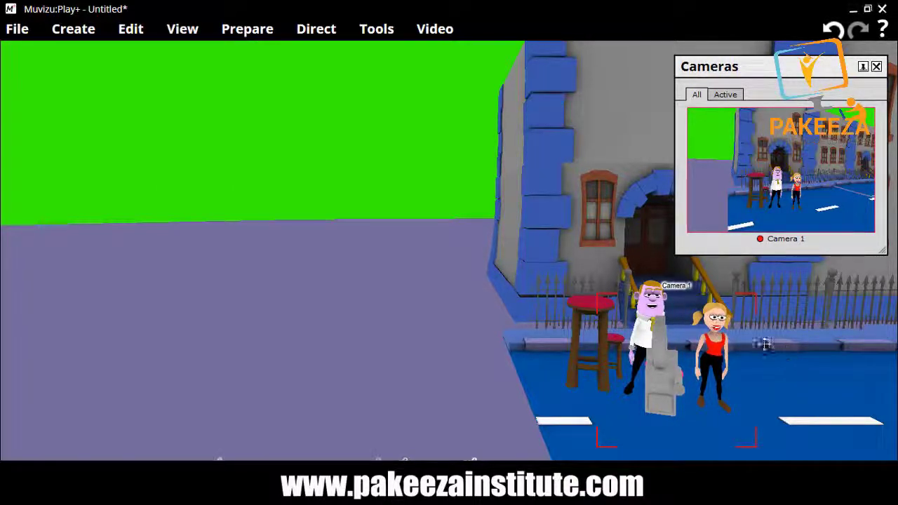
pyautogui.click(184, 31)
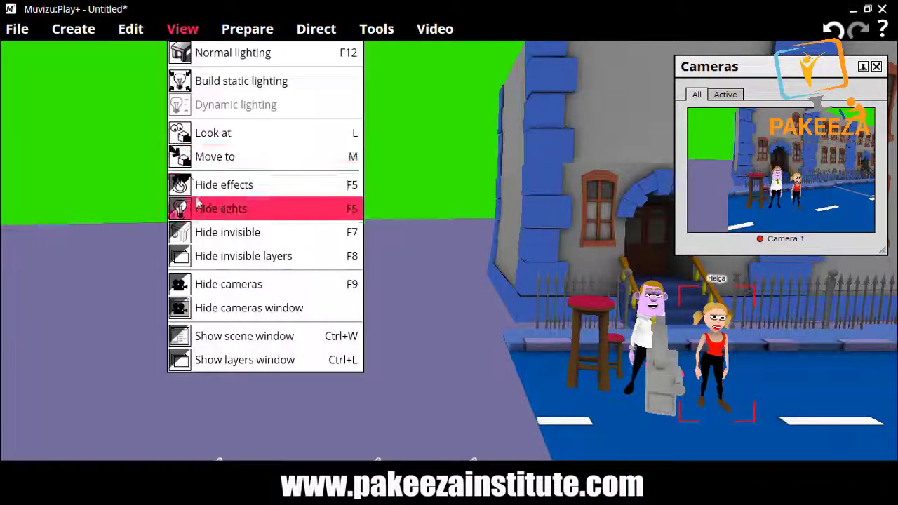
pyautogui.click(209, 160)
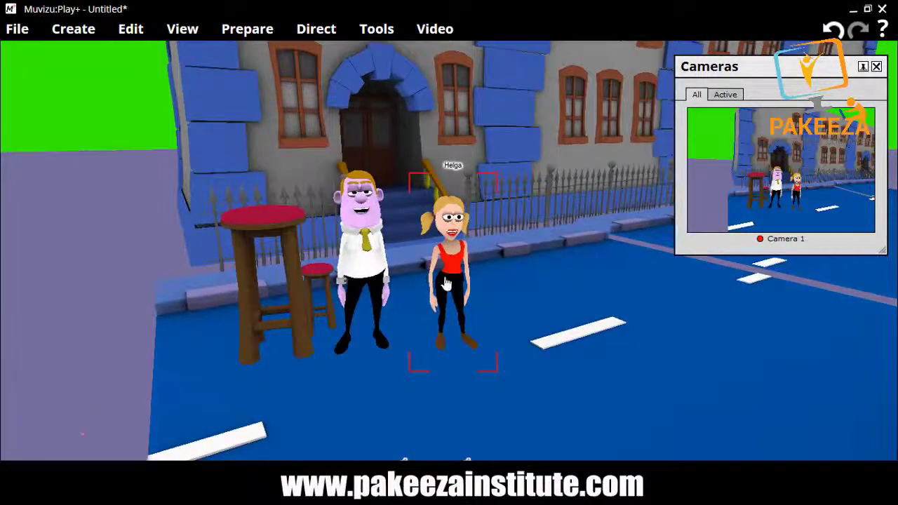
# Add an Explosion effect to the scene at the Helga character.
pyautogui.click(183, 31)
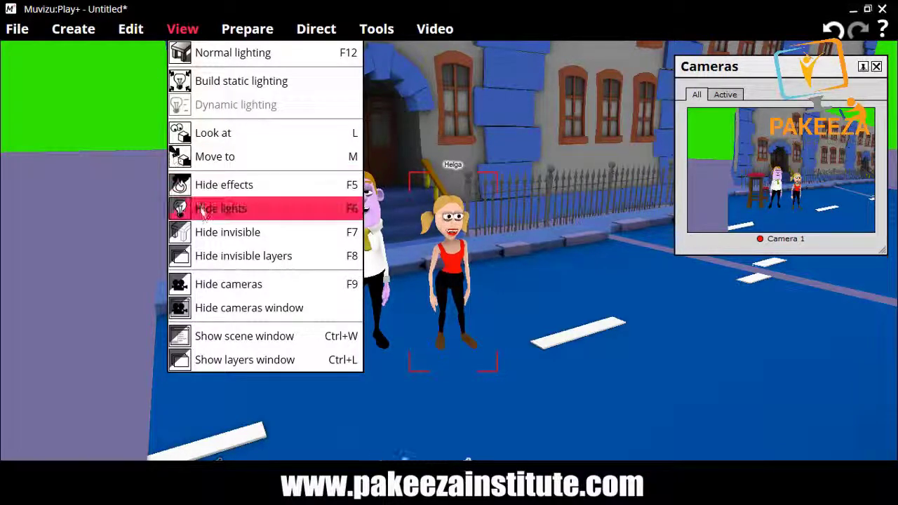
pyautogui.click(155, 80)
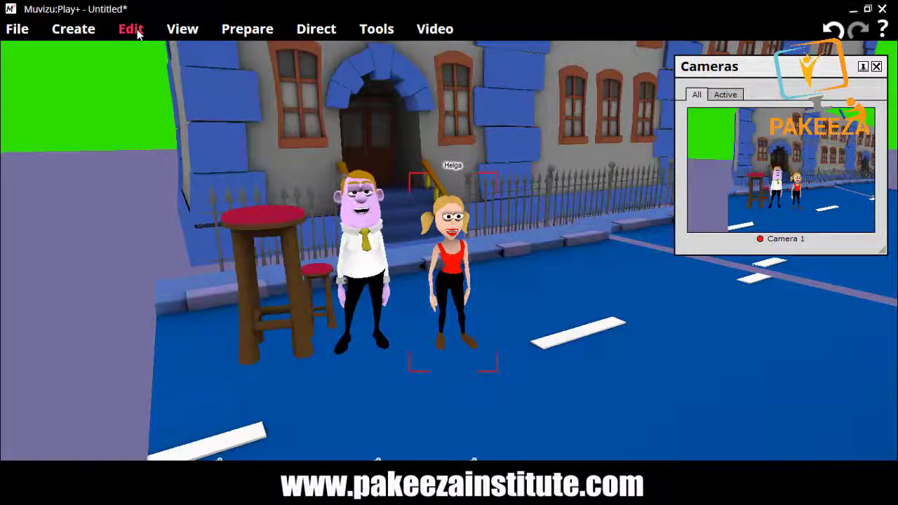
pyautogui.click(137, 32)
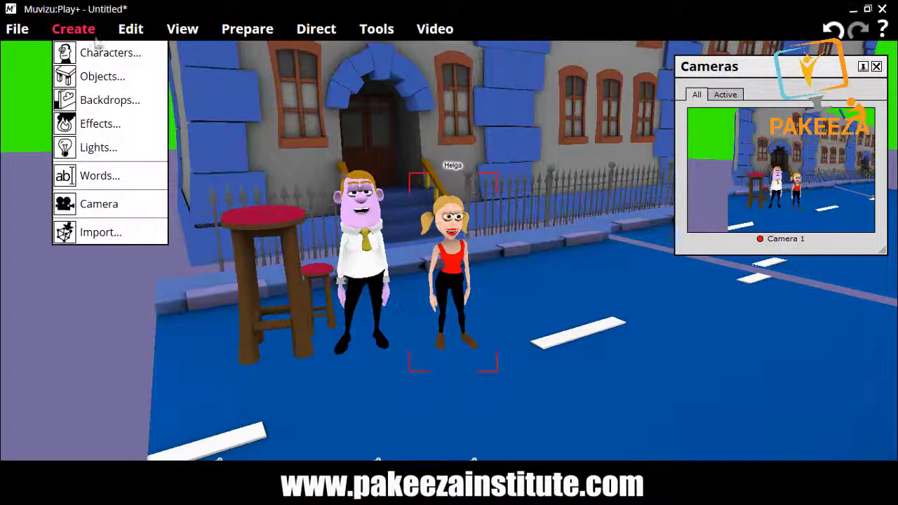
pyautogui.click(84, 125)
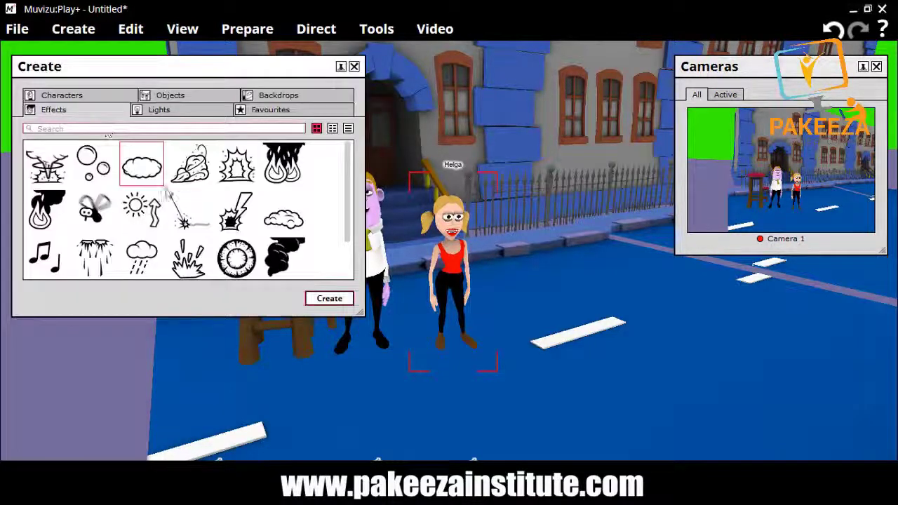
pyautogui.click(327, 303)
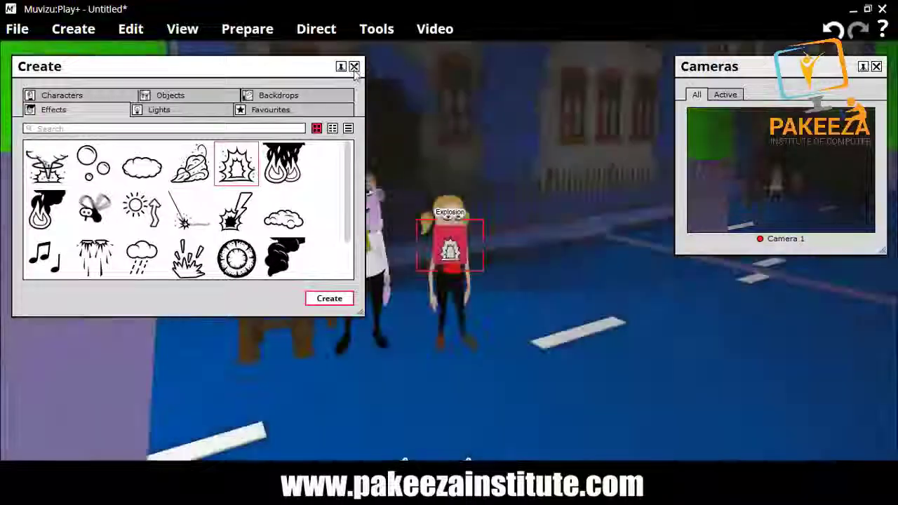
pyautogui.click(354, 67)
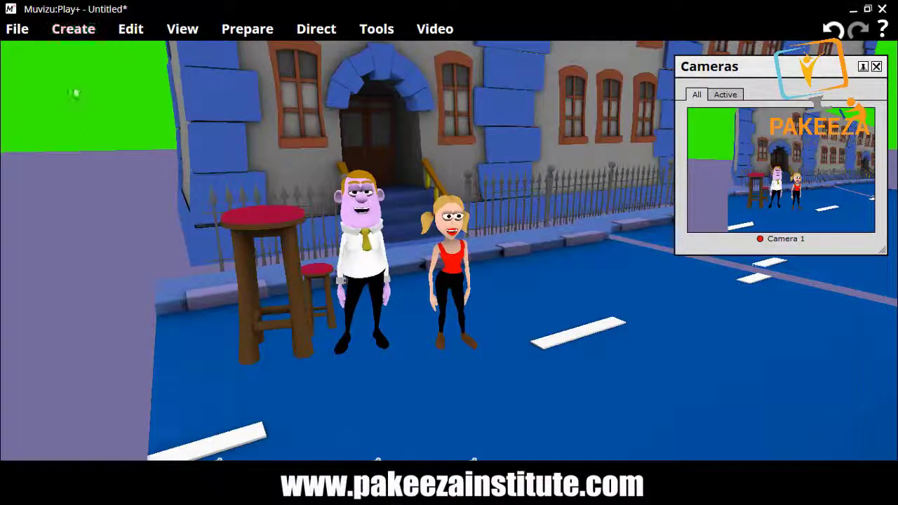
# Create a Dust storm effect and an Explosion effect at the Helga character.
pyautogui.click(73, 29)
pyautogui.click(90, 122)
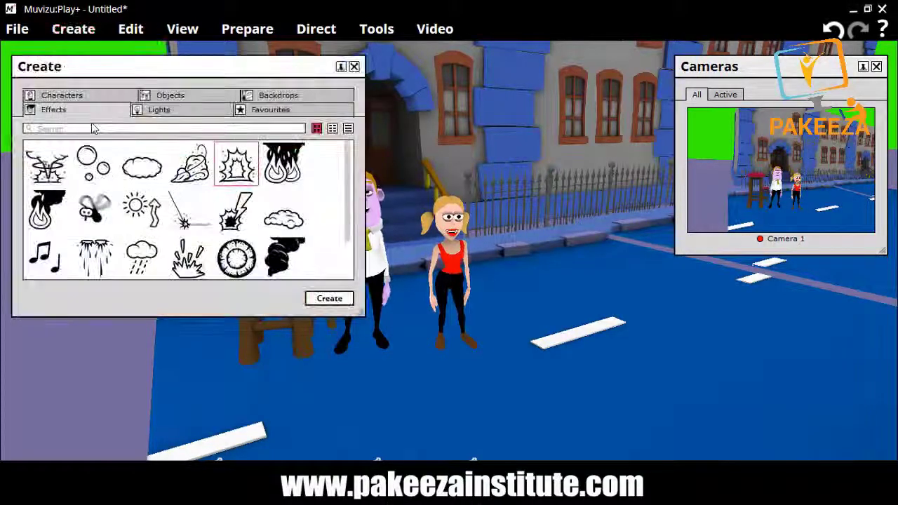
pyautogui.click(324, 300)
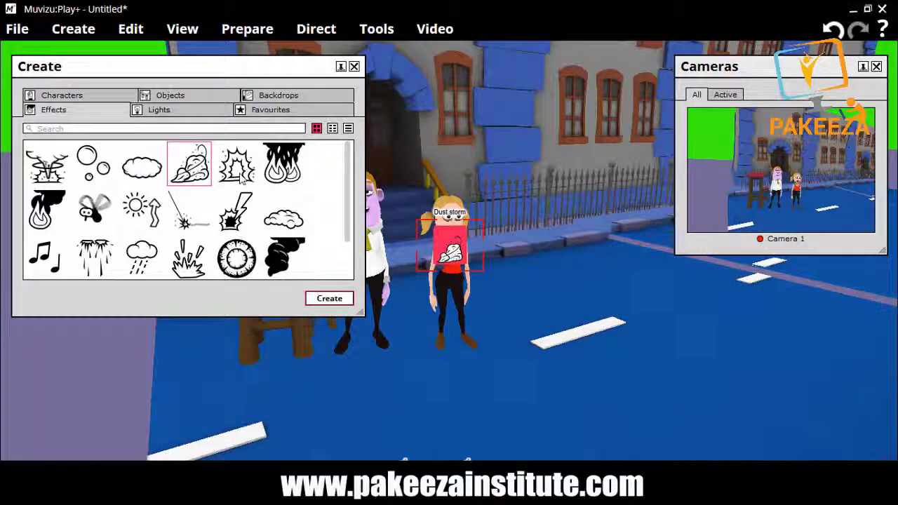
pyautogui.click(323, 299)
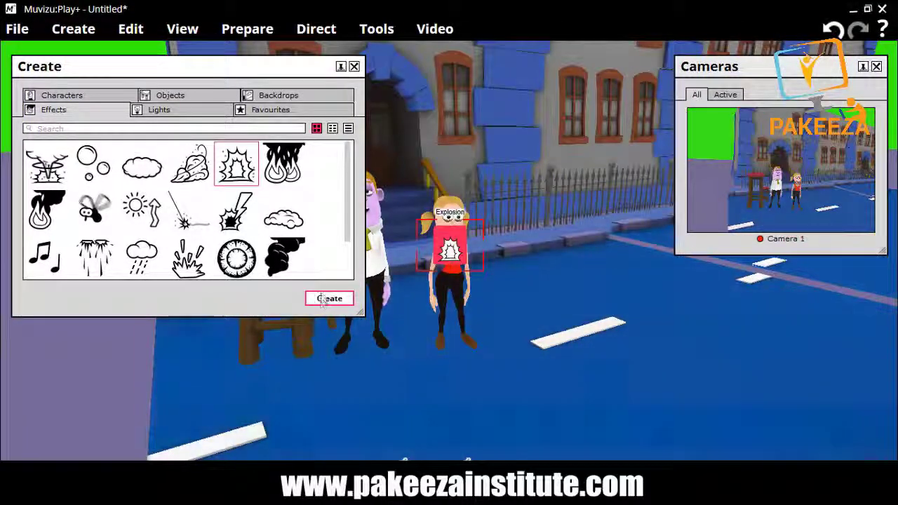
pyautogui.click(354, 65)
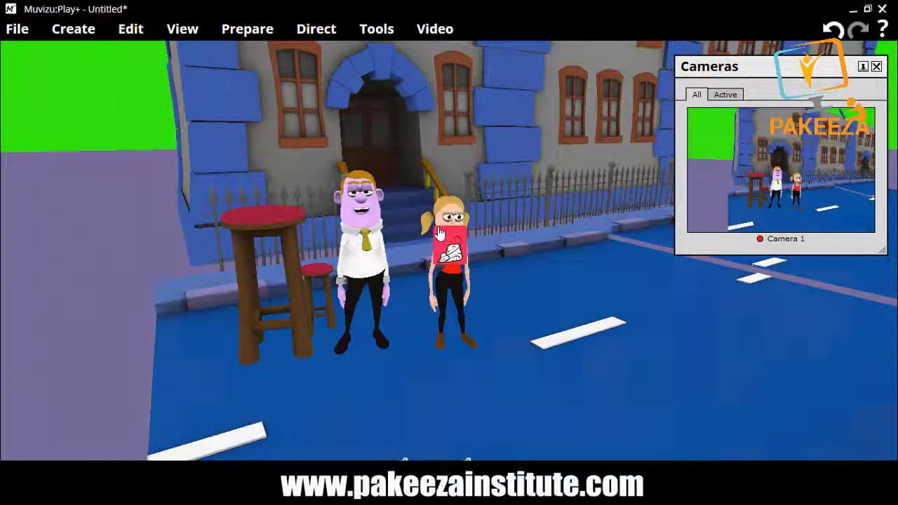
# Hide the effects, lights and invisible objects in the scene view.
pyautogui.click(192, 33)
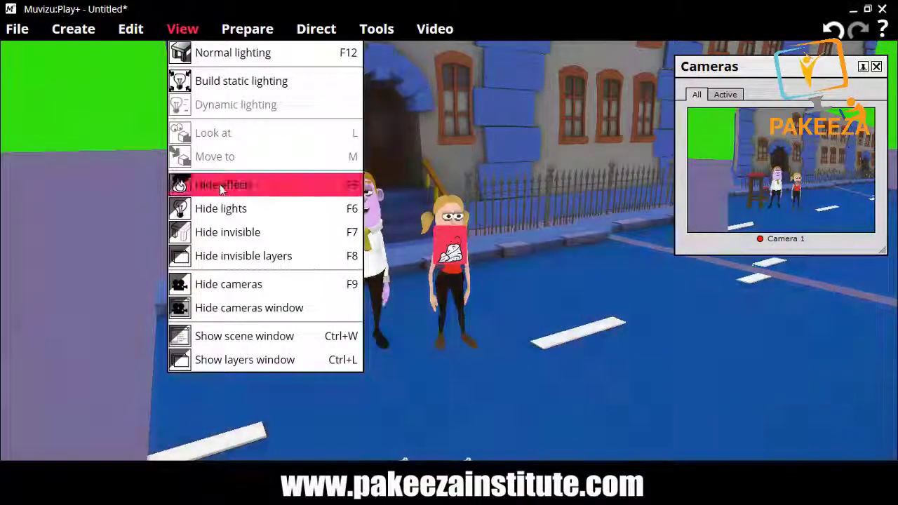
pyautogui.click(220, 186)
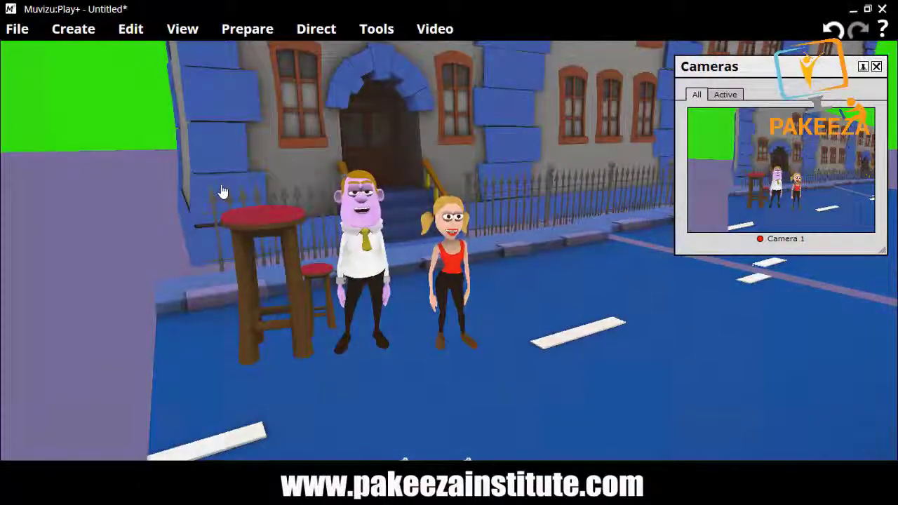
pyautogui.click(182, 28)
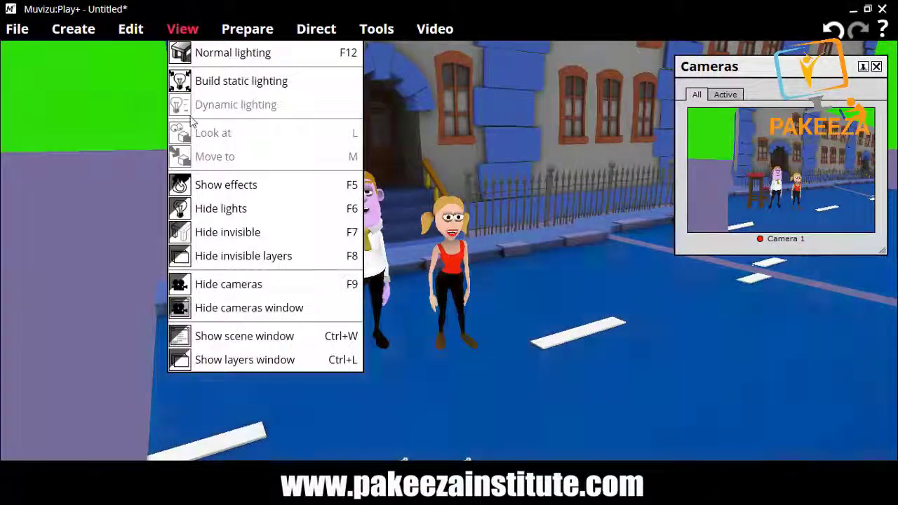
pyautogui.click(213, 212)
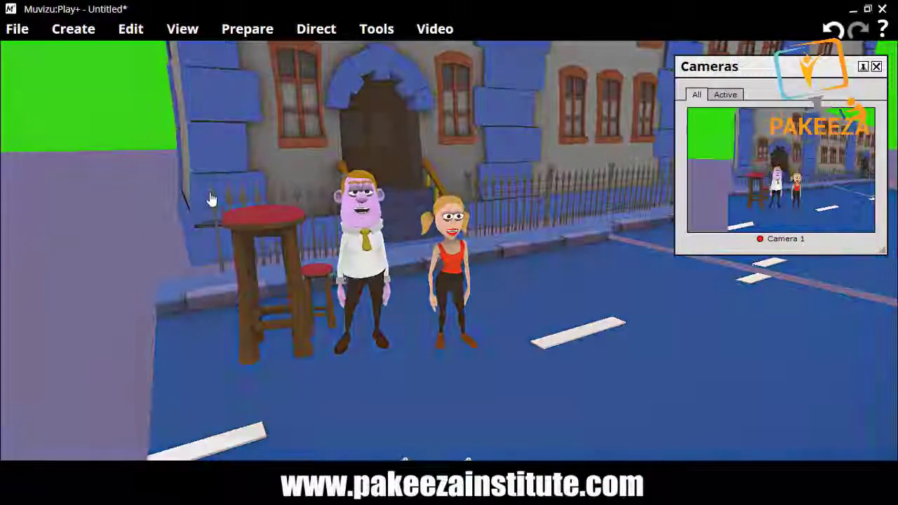
pyautogui.click(182, 29)
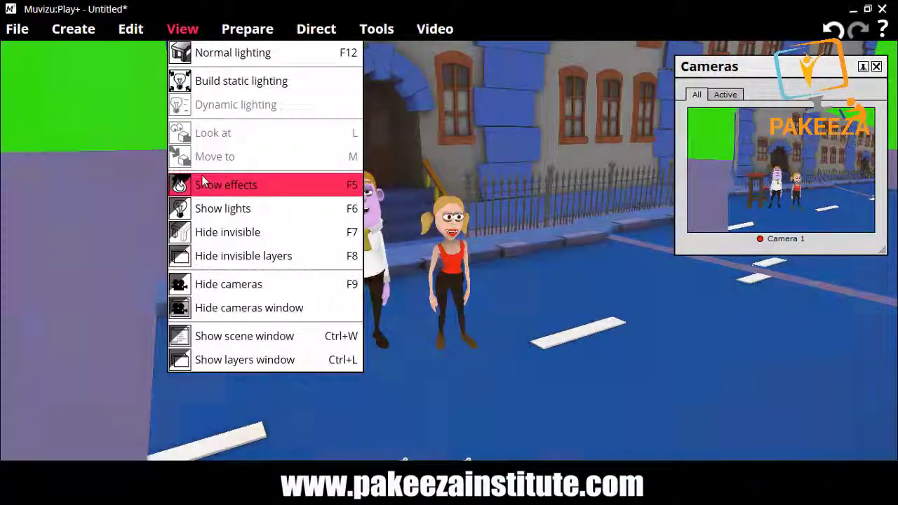
pyautogui.click(213, 234)
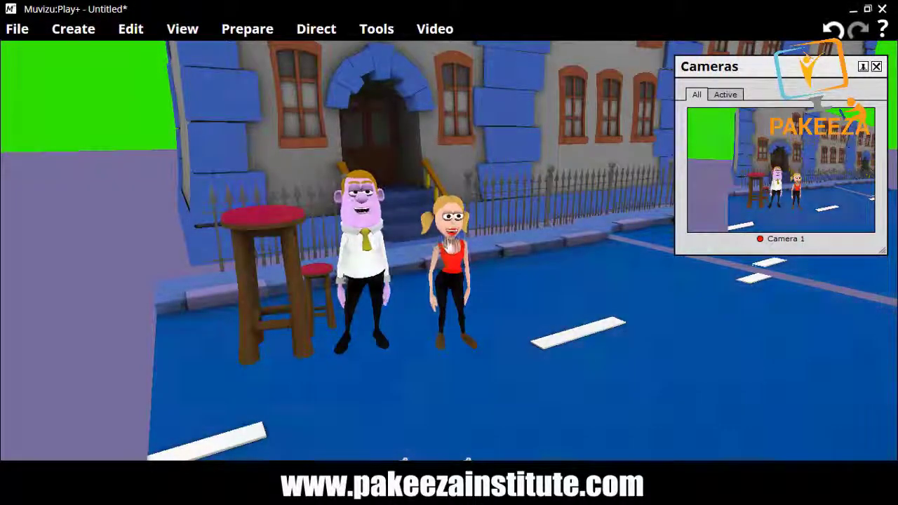
# Show the scene's invisible objects again and hide them once more.
pyautogui.click(442, 267)
pyautogui.click(184, 29)
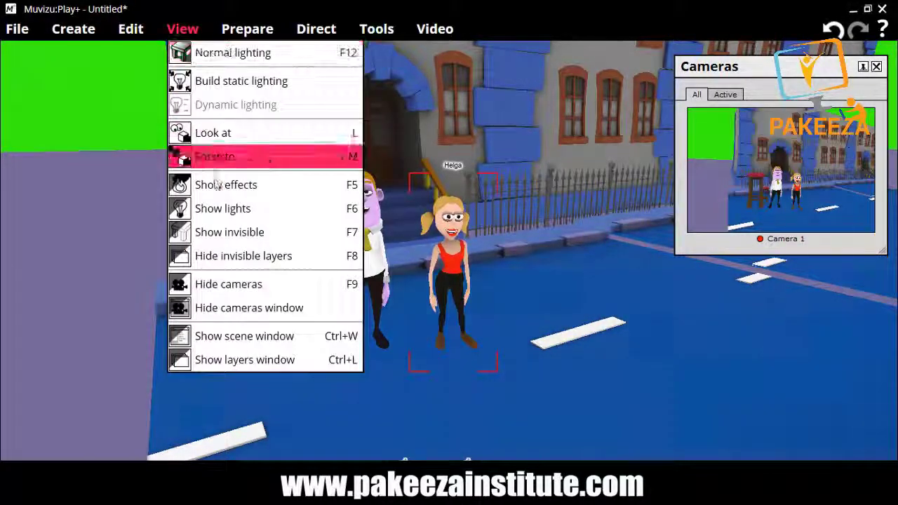
pyautogui.click(205, 232)
pyautogui.click(184, 29)
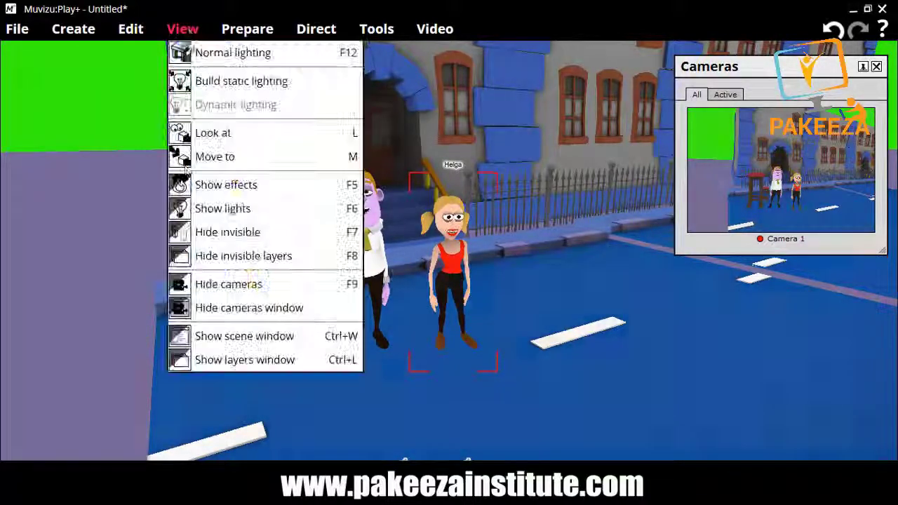
pyautogui.click(208, 232)
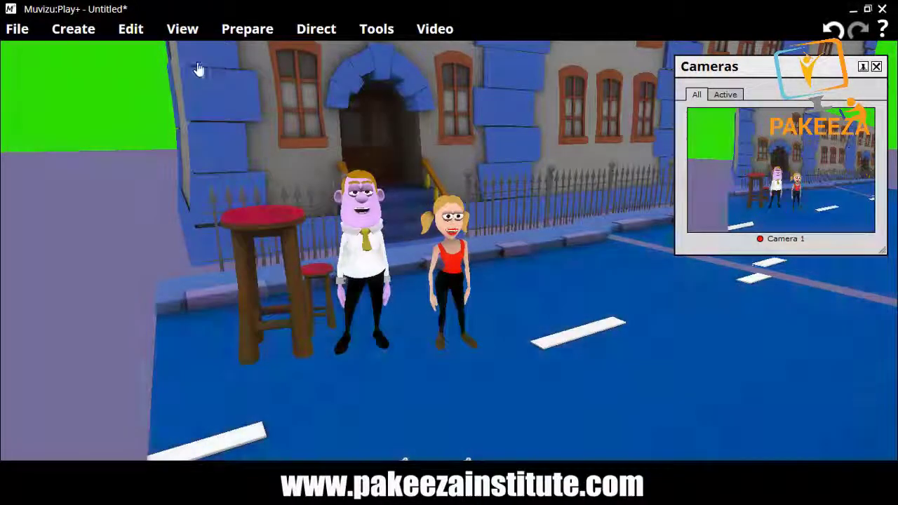
# Hide the cameras in the scene view and show them again, toggling their visibility off and on twice.
pyautogui.click(179, 29)
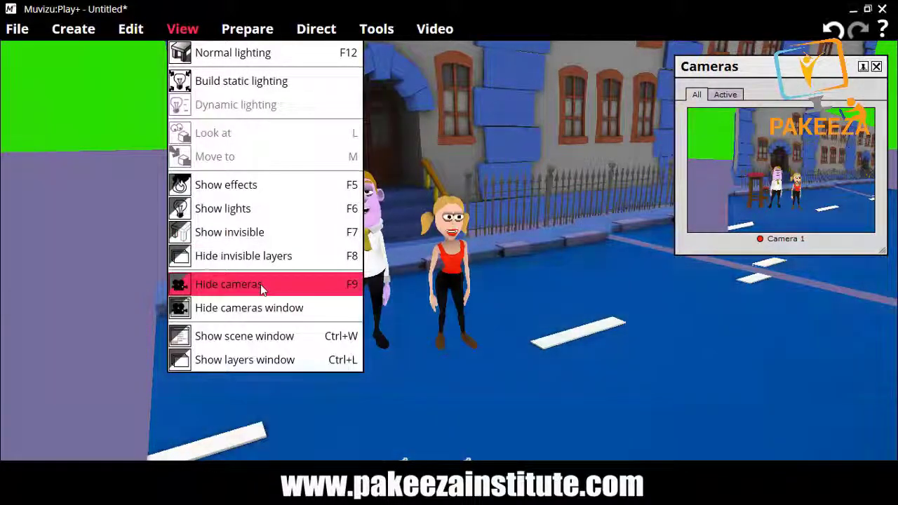
pyautogui.click(260, 287)
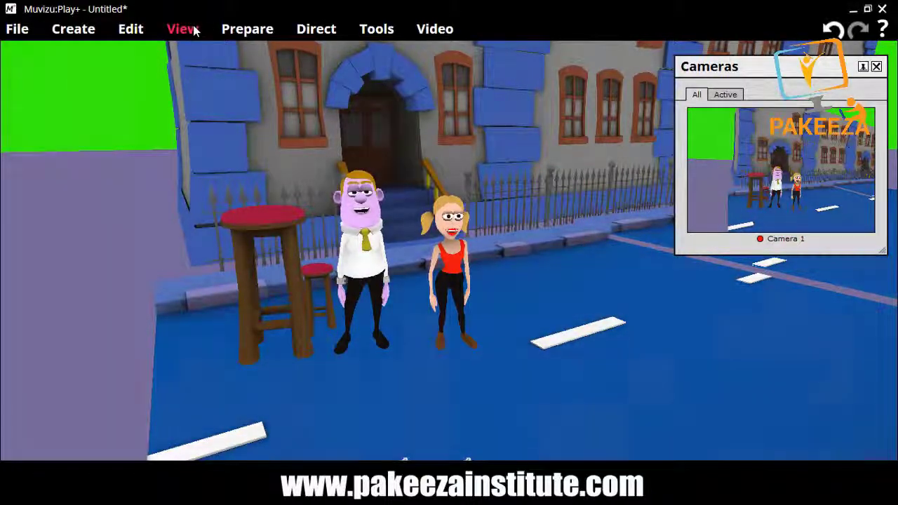
pyautogui.click(193, 29)
pyautogui.click(214, 286)
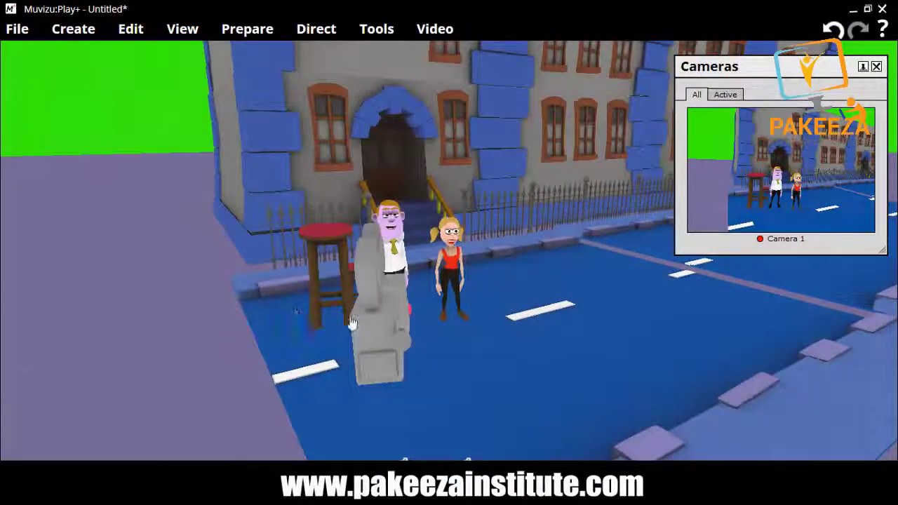
pyautogui.click(182, 29)
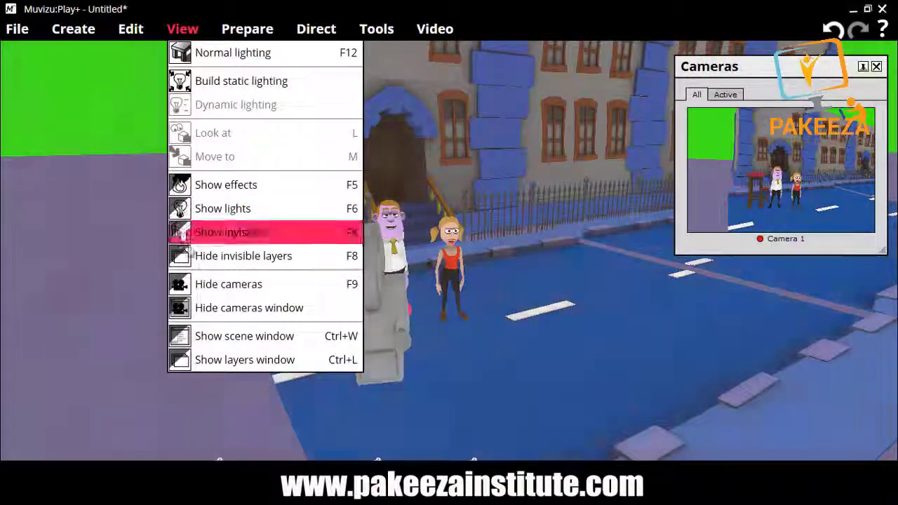
pyautogui.click(207, 284)
pyautogui.click(182, 29)
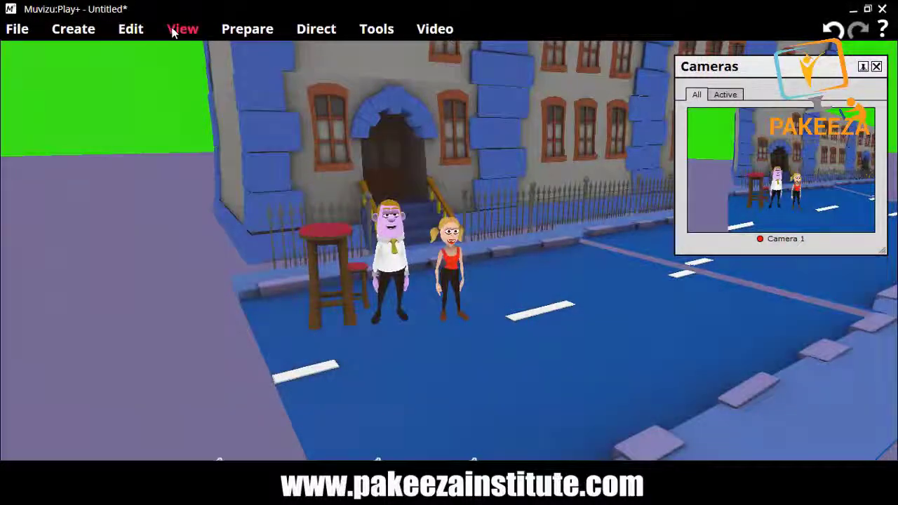
pyautogui.click(222, 288)
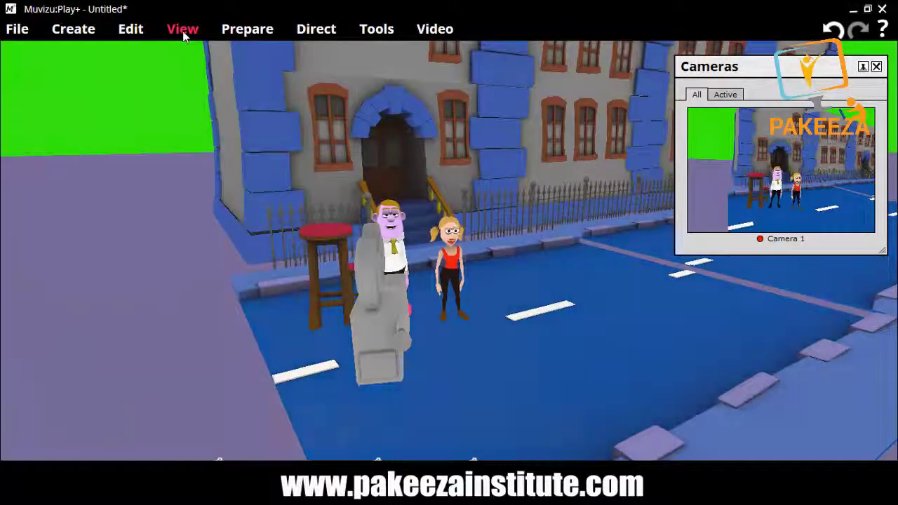
# Browse the Characters, Cameras, Lights and Groups categories in the Scene window, and close the window.
pyautogui.click(183, 31)
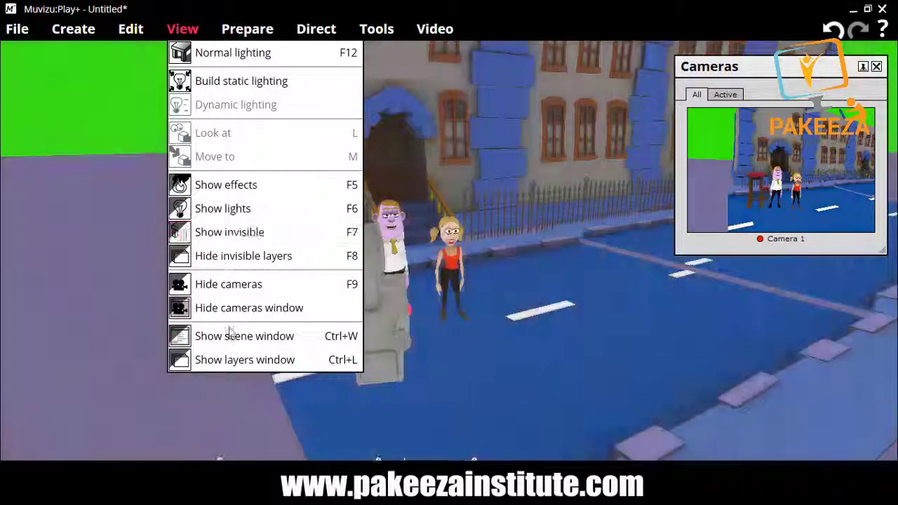
pyautogui.click(288, 335)
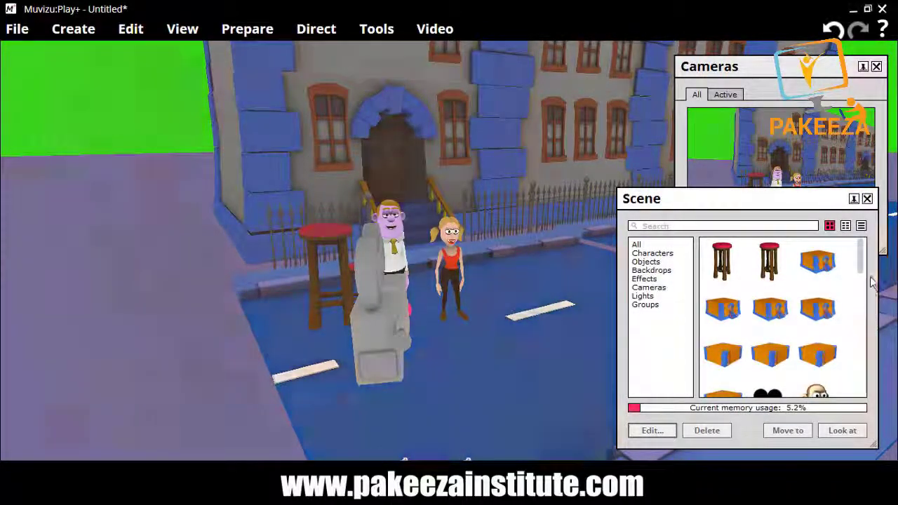
pyautogui.moveTo(863, 275); pyautogui.dragTo(881, 275)
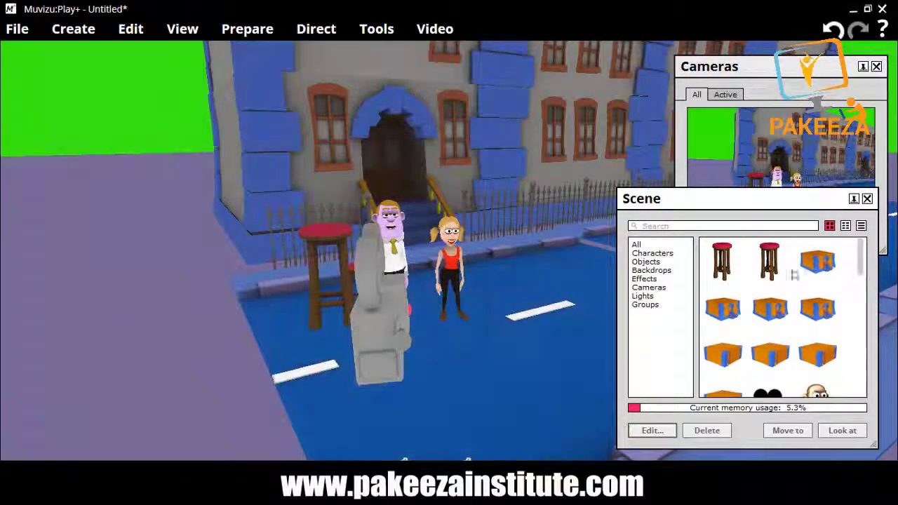
pyautogui.click(652, 253)
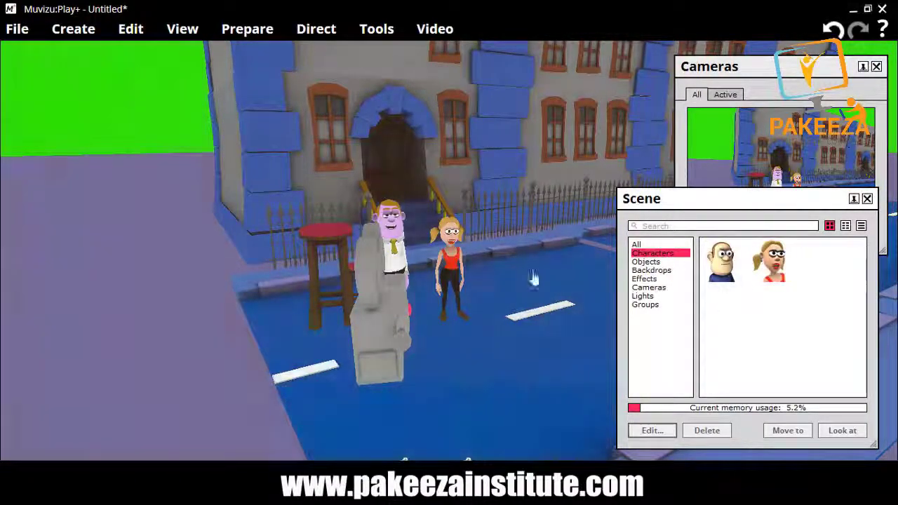
pyautogui.click(648, 288)
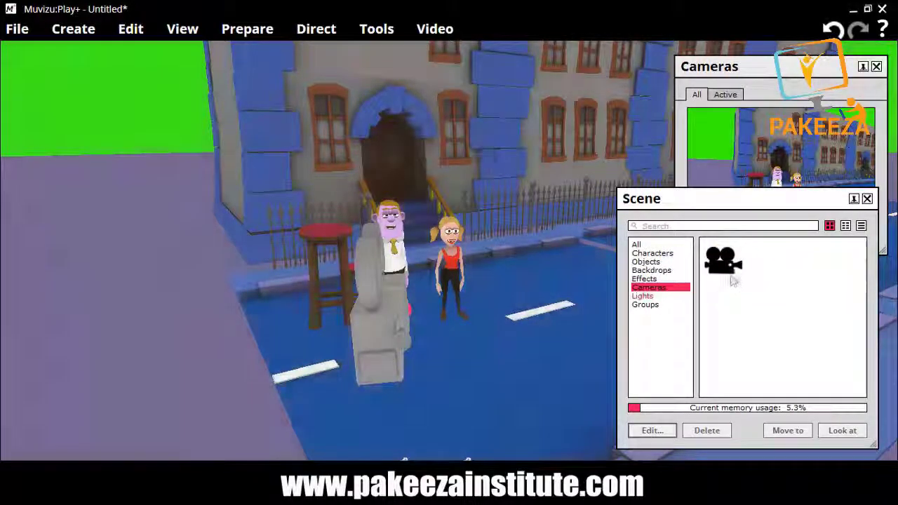
pyautogui.click(664, 297)
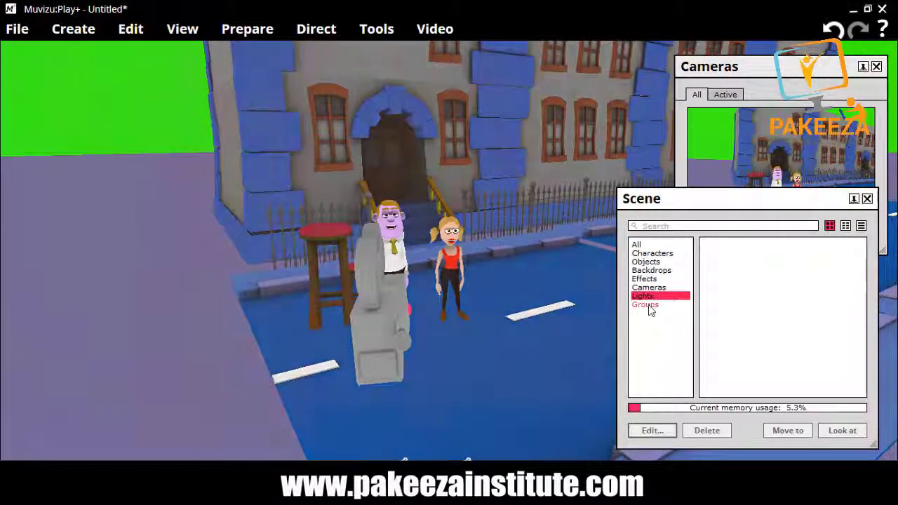
pyautogui.click(650, 307)
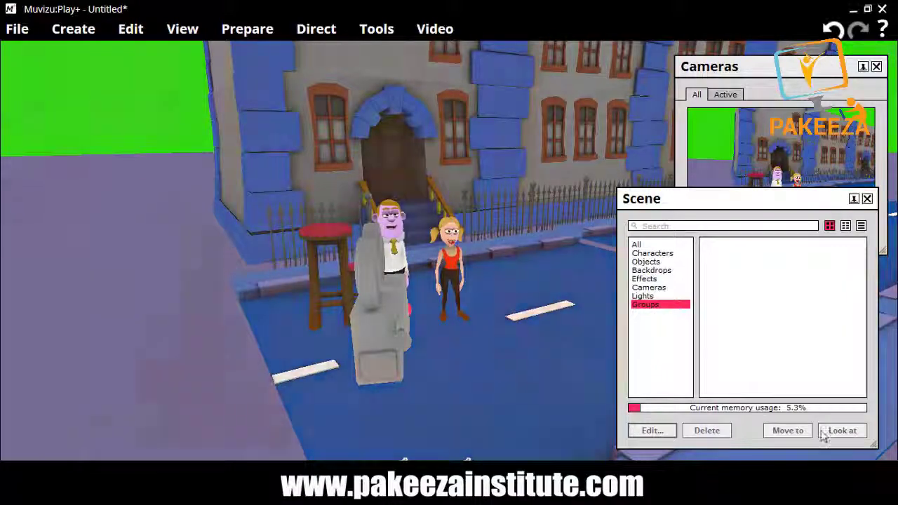
pyautogui.click(868, 199)
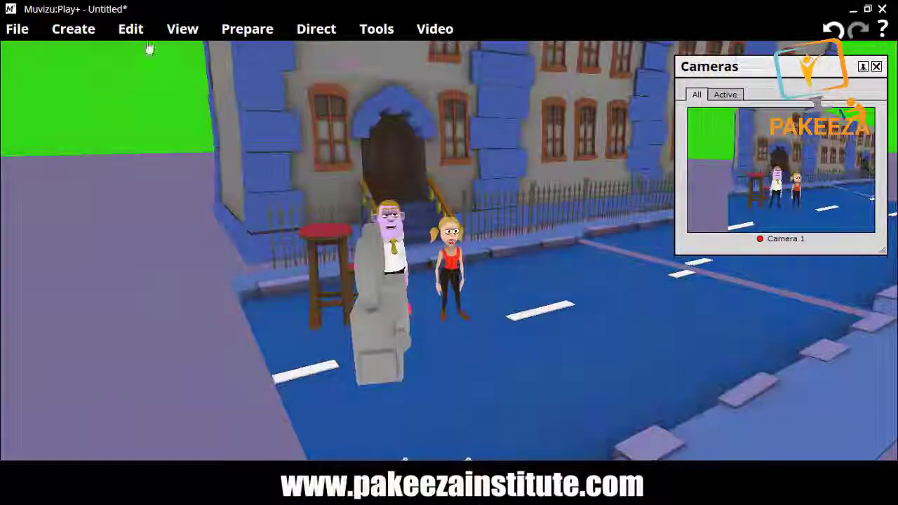
# Look through the Layers window's object list and the Background layer, and close the window.
pyautogui.click(175, 29)
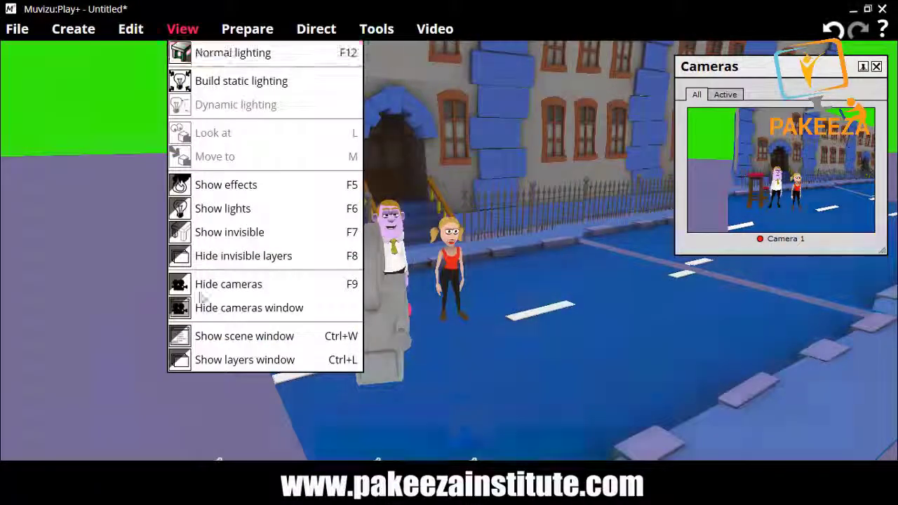
pyautogui.click(208, 358)
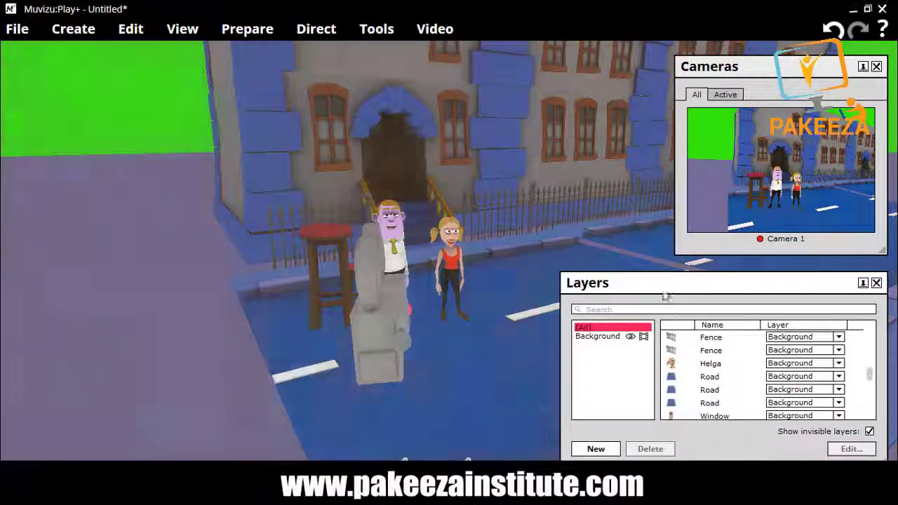
pyautogui.moveTo(661, 283); pyautogui.dragTo(626, 207)
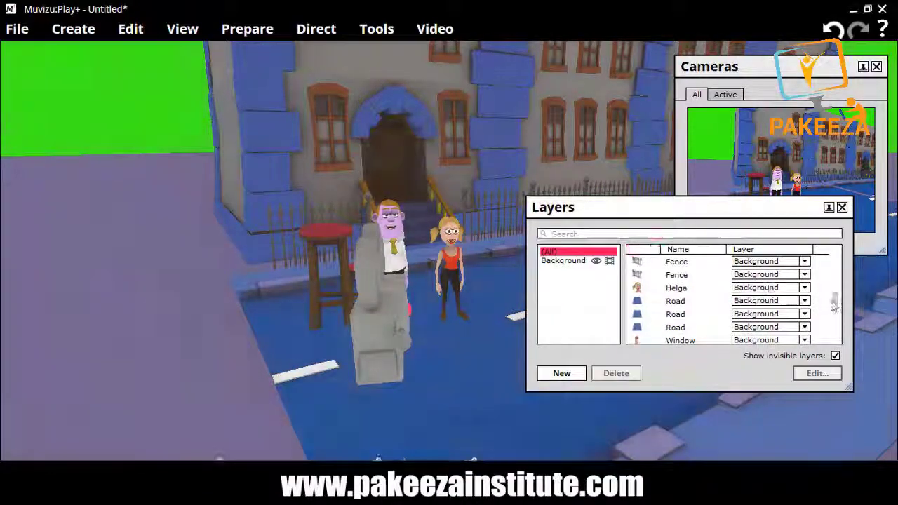
pyautogui.moveTo(834, 298); pyautogui.dragTo(828, 274)
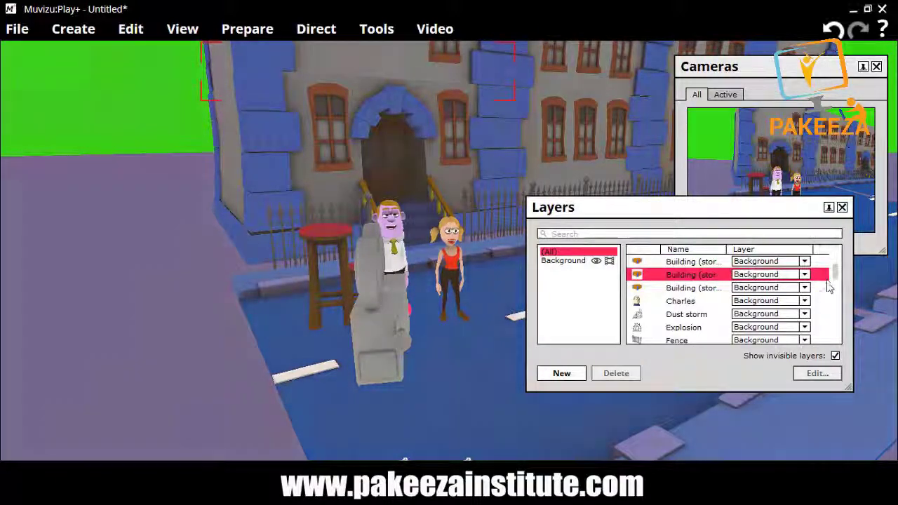
pyautogui.click(826, 286)
pyautogui.moveTo(839, 279); pyautogui.dragTo(841, 351)
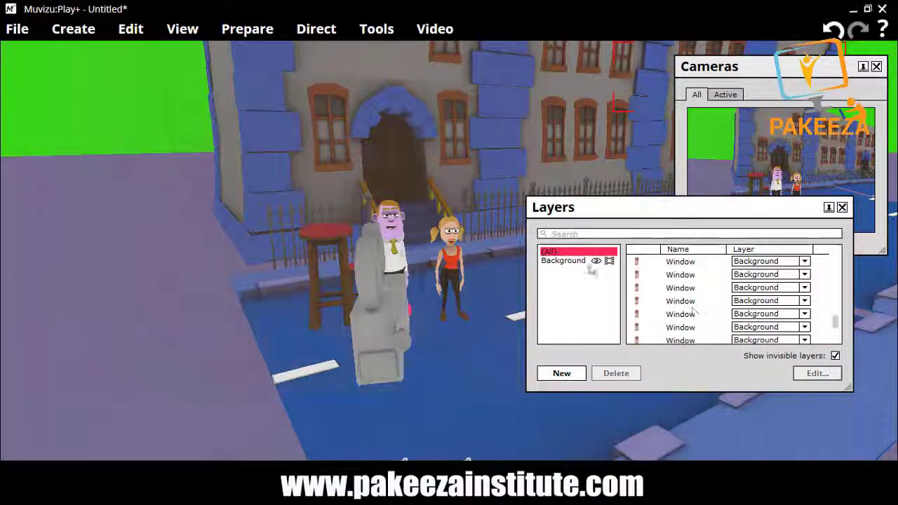
pyautogui.click(576, 260)
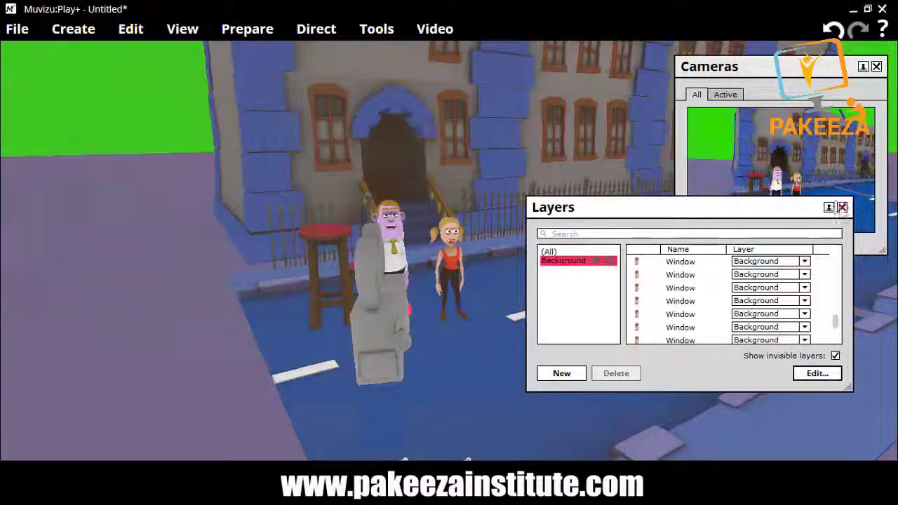
pyautogui.click(842, 207)
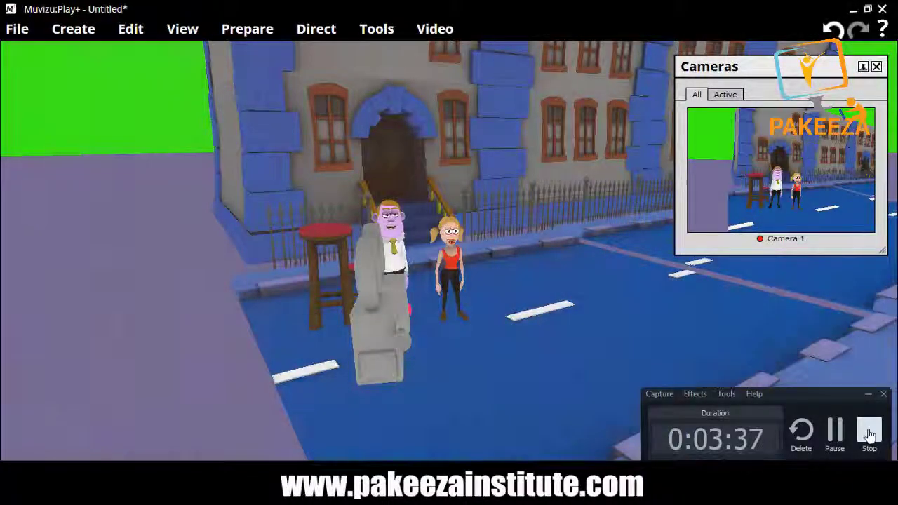
pyautogui.click(868, 435)
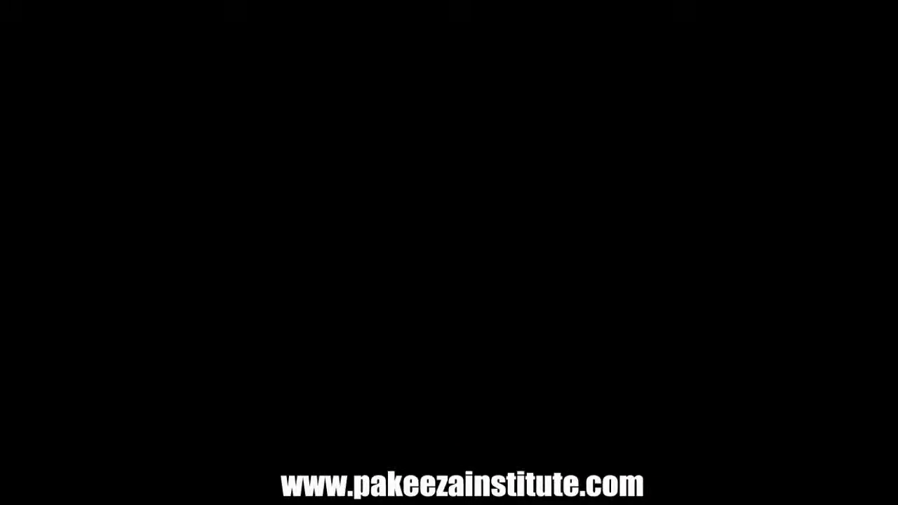